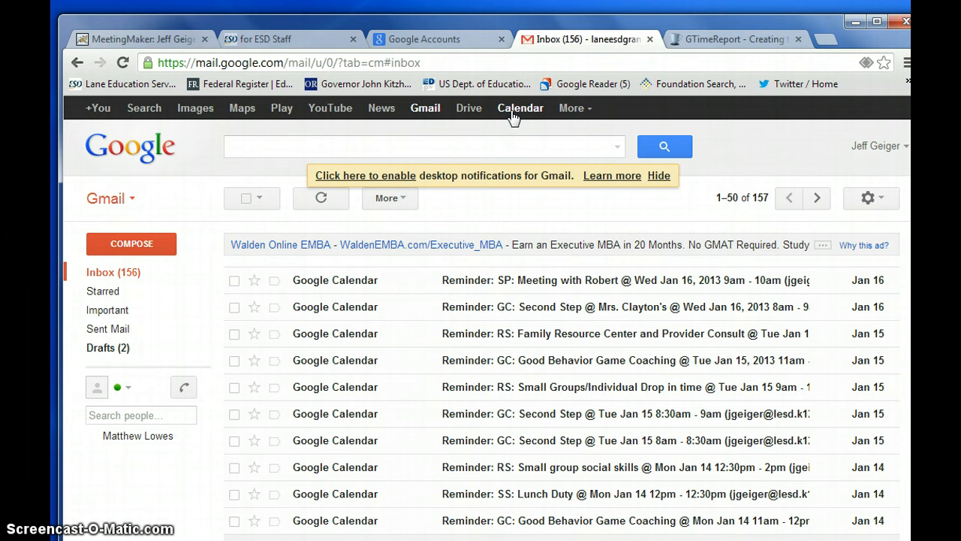
# Open Google Calendar and draft a detailed Friday 1/18/2013 event, 10:30–11:00am, titled "GC: Second Step Presentation to" plus the teacher's name
pyautogui.click(512, 110)
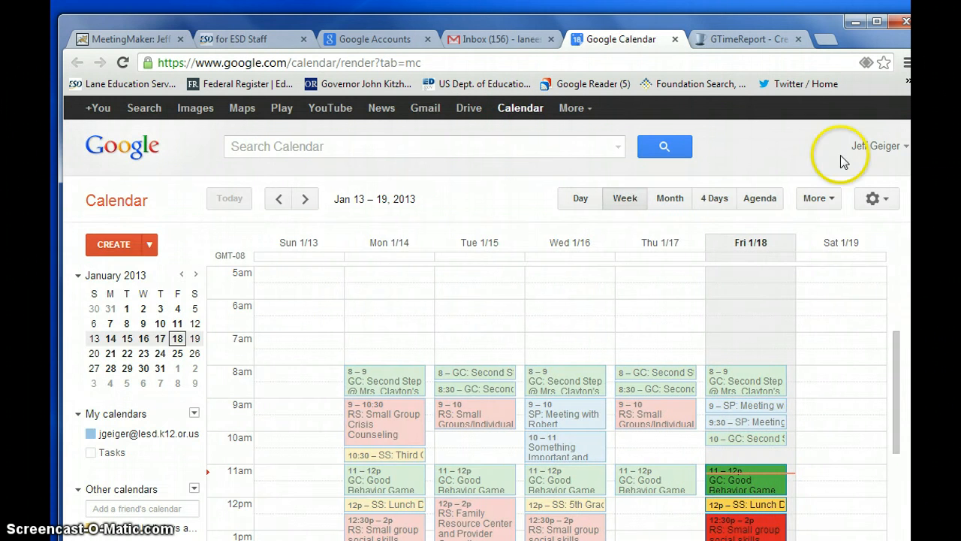
pyautogui.moveTo(822, 9); pyautogui.dragTo(839, 70)
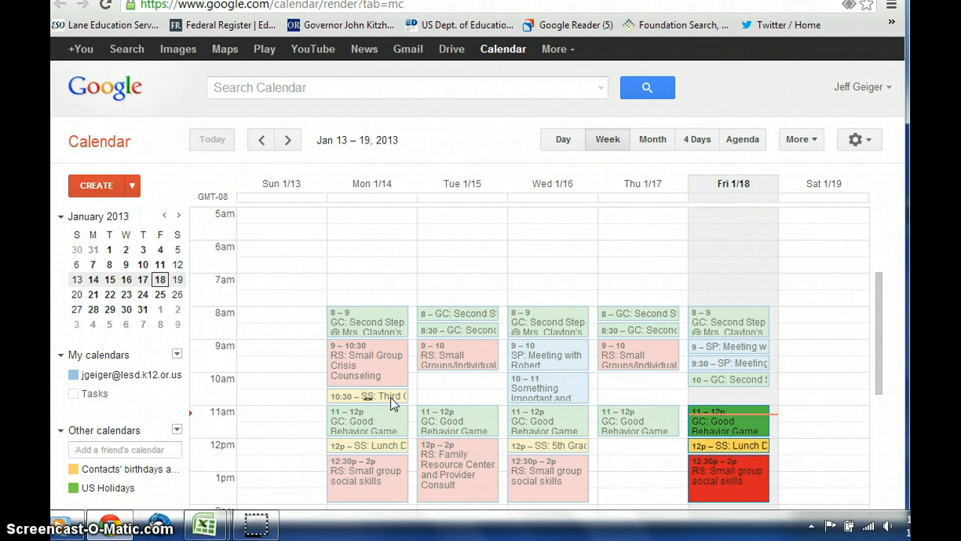
pyautogui.click(697, 388)
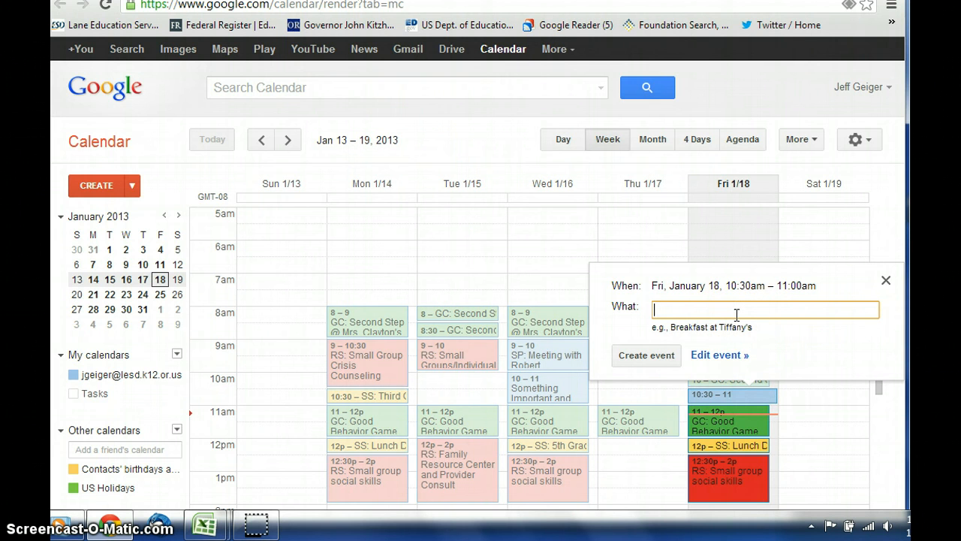
pyautogui.write('GC: Second Step Presentation to Ms. Allen')
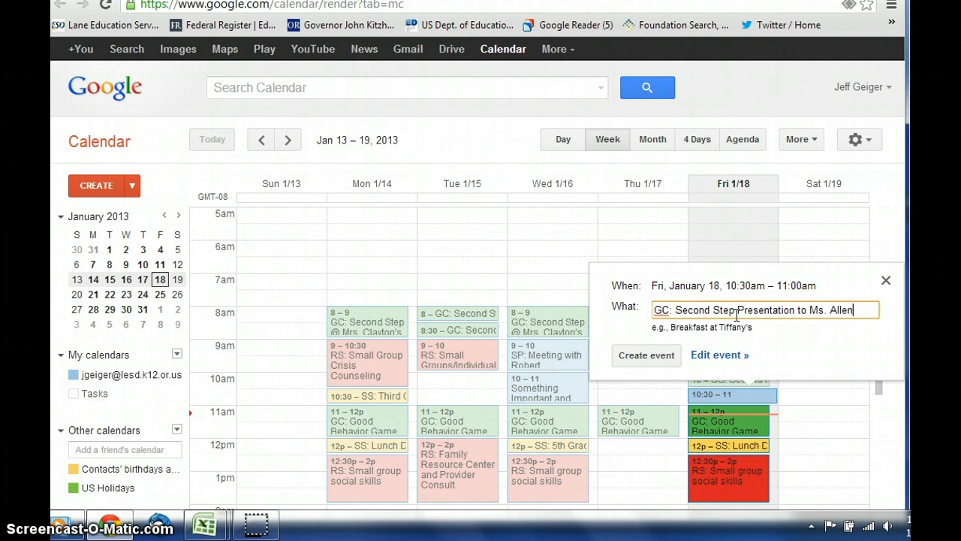
pyautogui.click(726, 363)
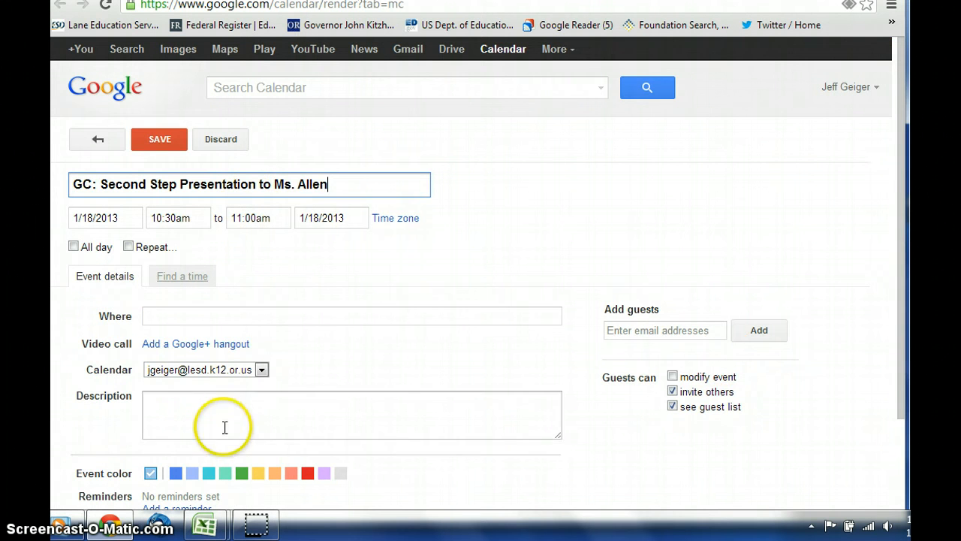
# Color the event green and enter the description "This will be fun."
pyautogui.click(241, 473)
pyautogui.click(176, 315)
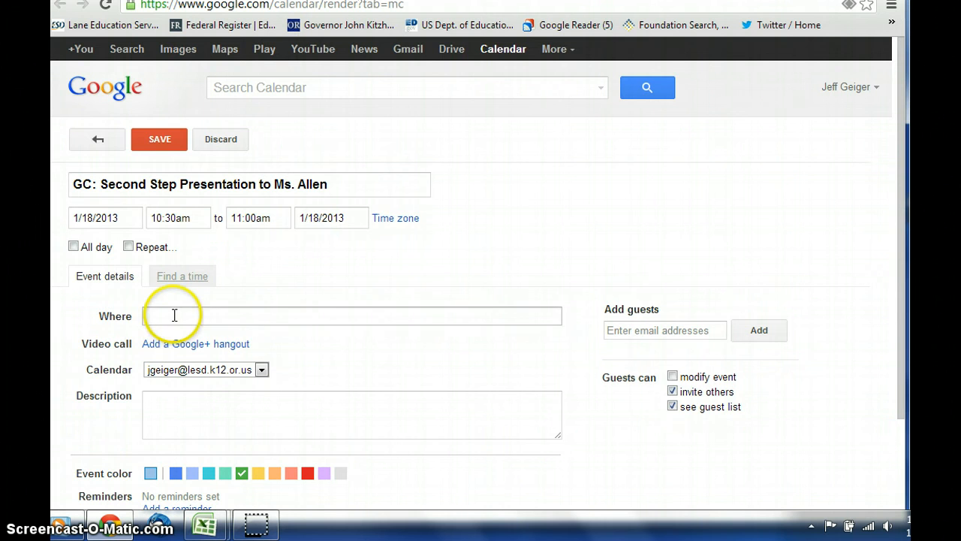
pyautogui.click(342, 293)
pyautogui.click(222, 404)
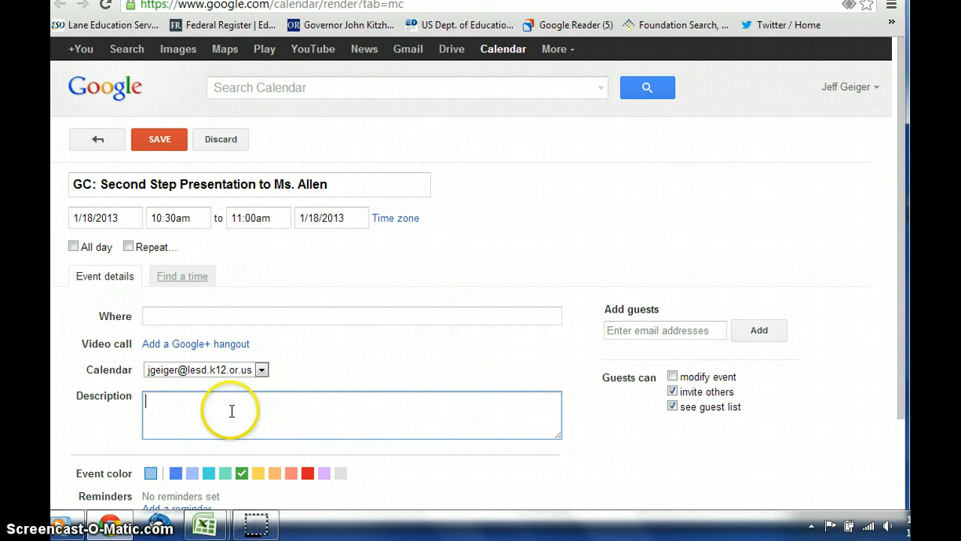
pyautogui.write('This will be fun.')
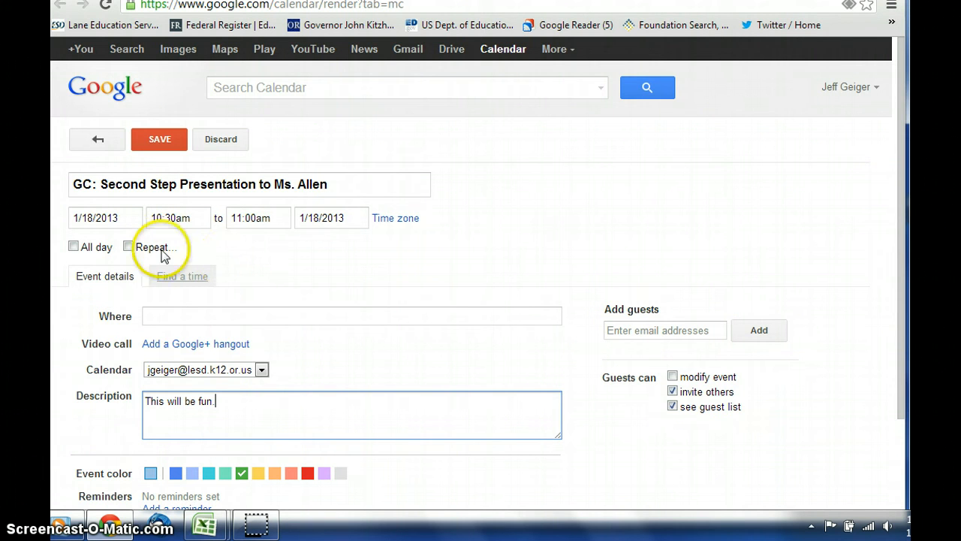
# Make the event repeat weekly on Friday with no end date and save it
pyautogui.click(129, 247)
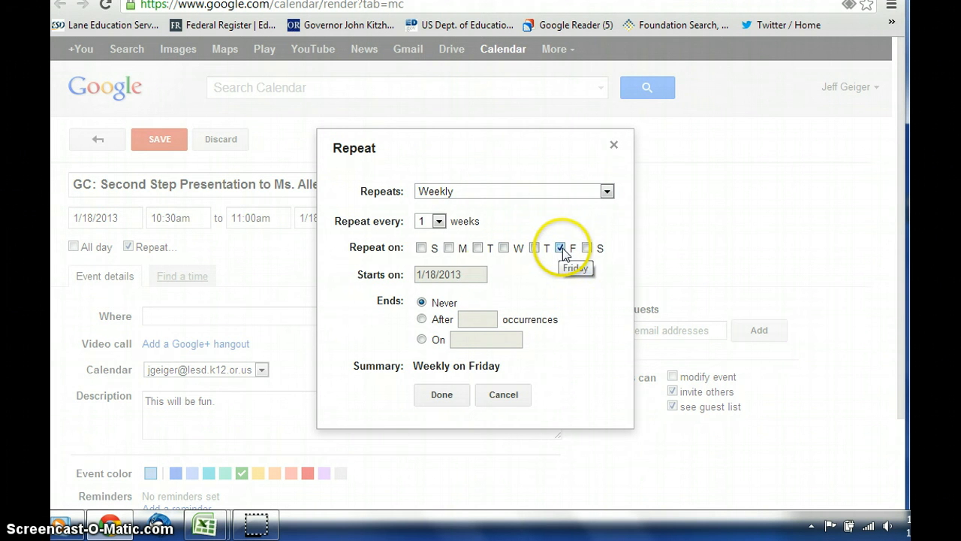
pyautogui.click(441, 395)
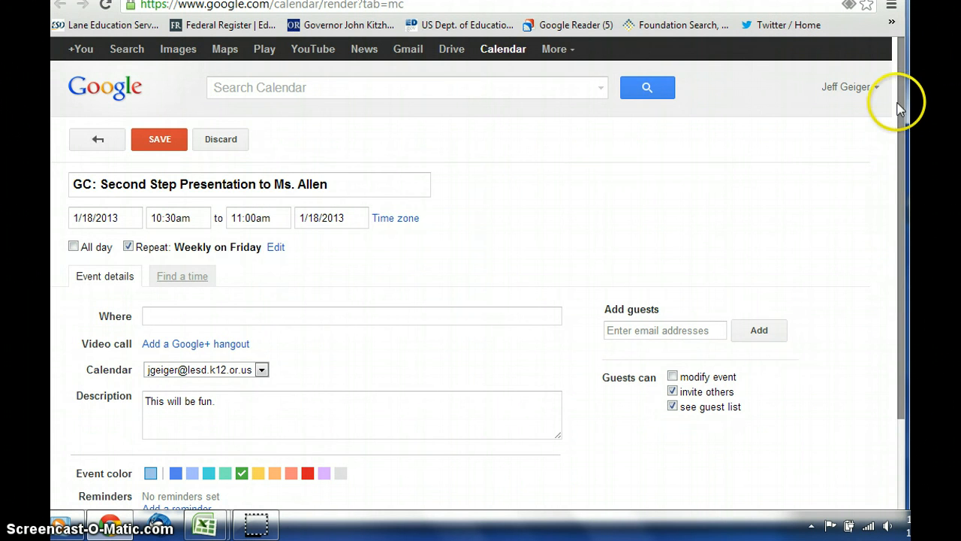
pyautogui.scroll(-3, 889, 185)
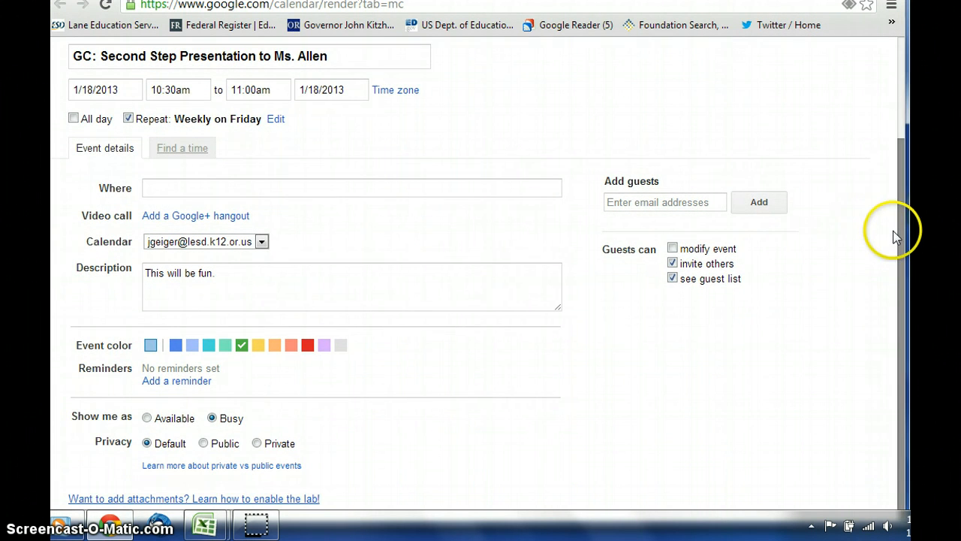
pyautogui.moveTo(899, 232); pyautogui.dragTo(901, 150)
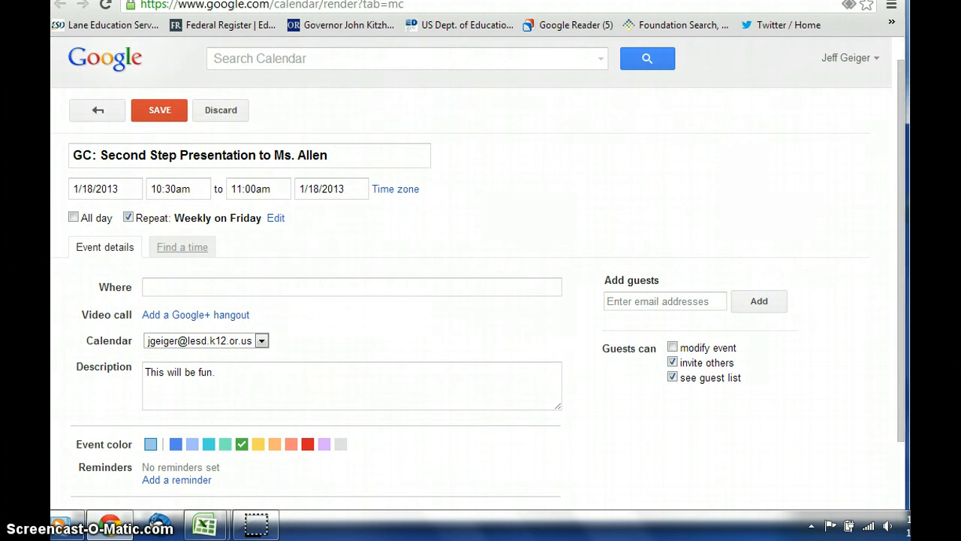
pyautogui.click(171, 116)
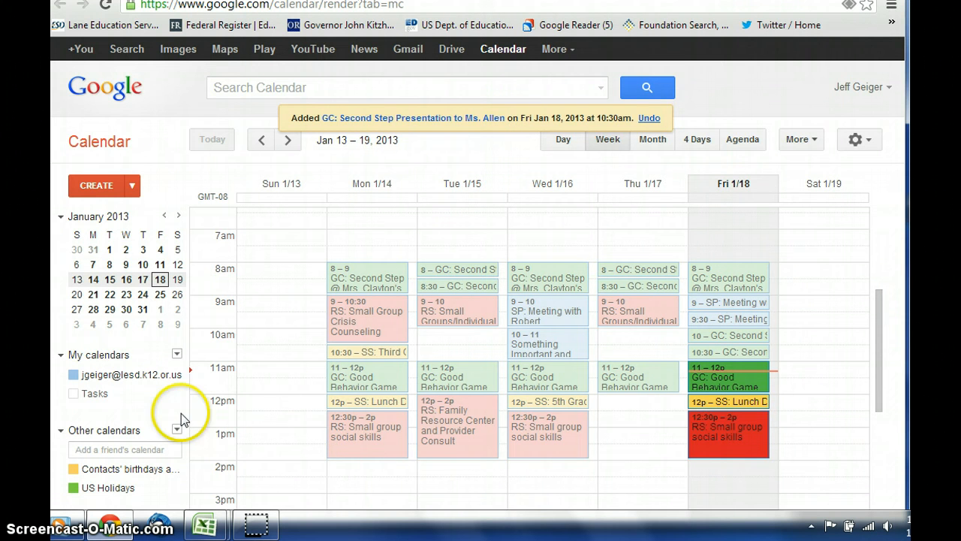
# Review the personal calendar's sharing settings, including where a person's email address is entered, and return to the calendar without adding anyone
pyautogui.click(96, 375)
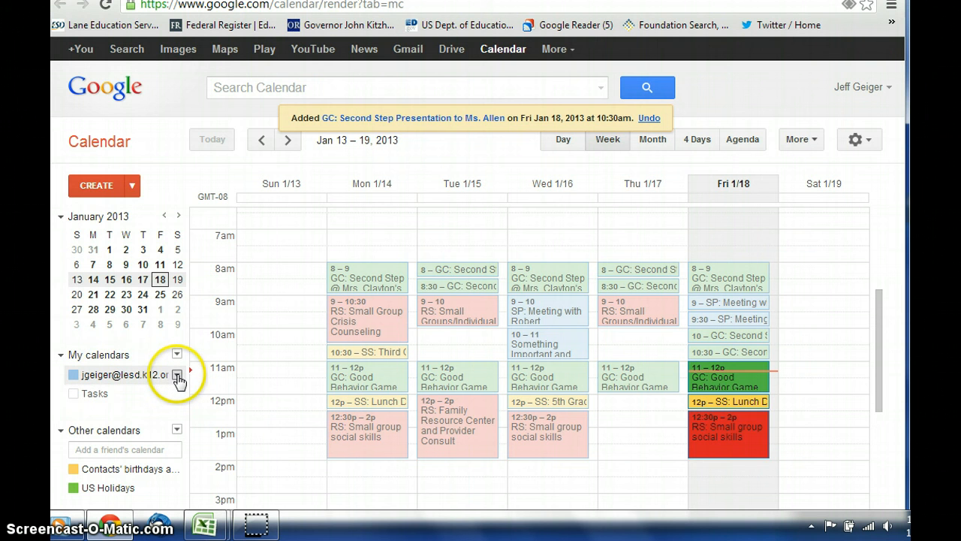
pyautogui.click(178, 376)
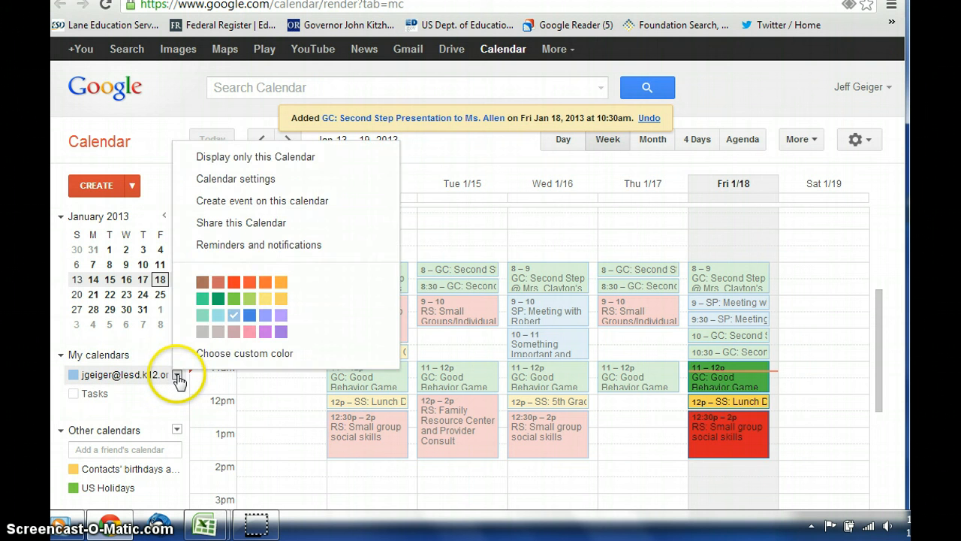
pyautogui.click(286, 222)
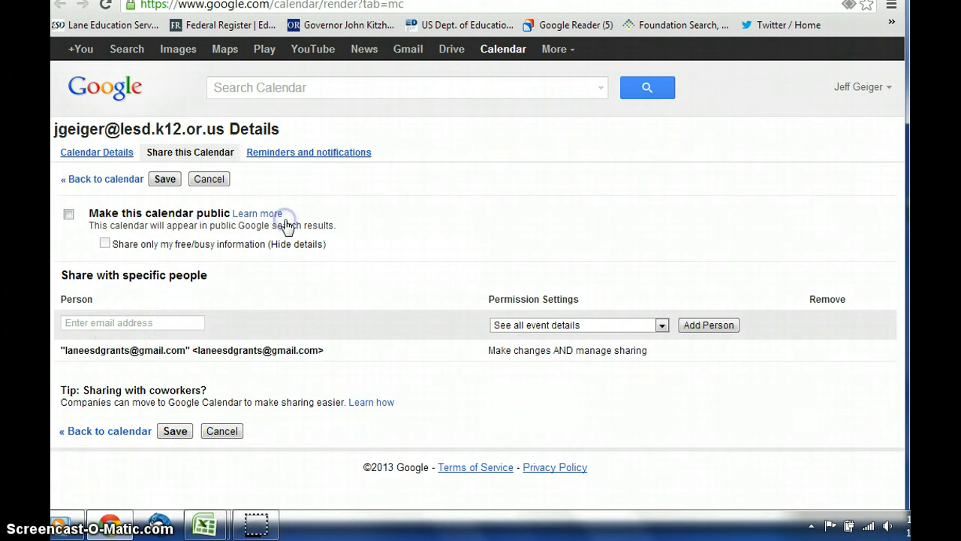
pyautogui.click(122, 323)
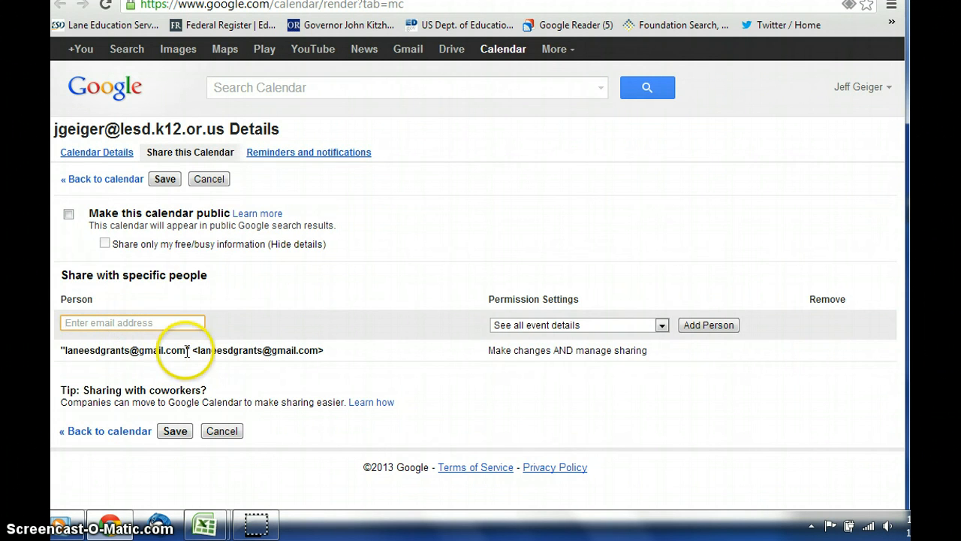
pyautogui.moveTo(185, 350); pyautogui.dragTo(67, 350)
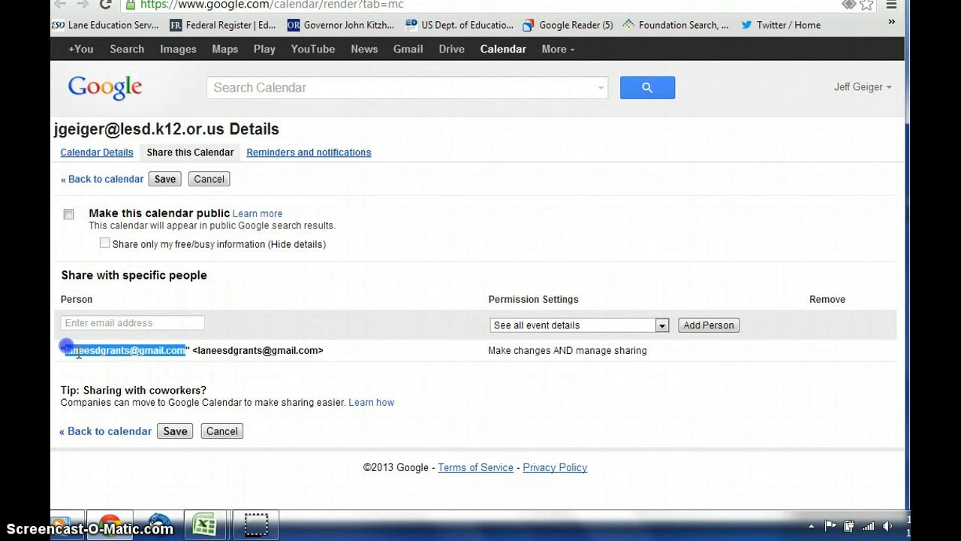
pyautogui.click(188, 321)
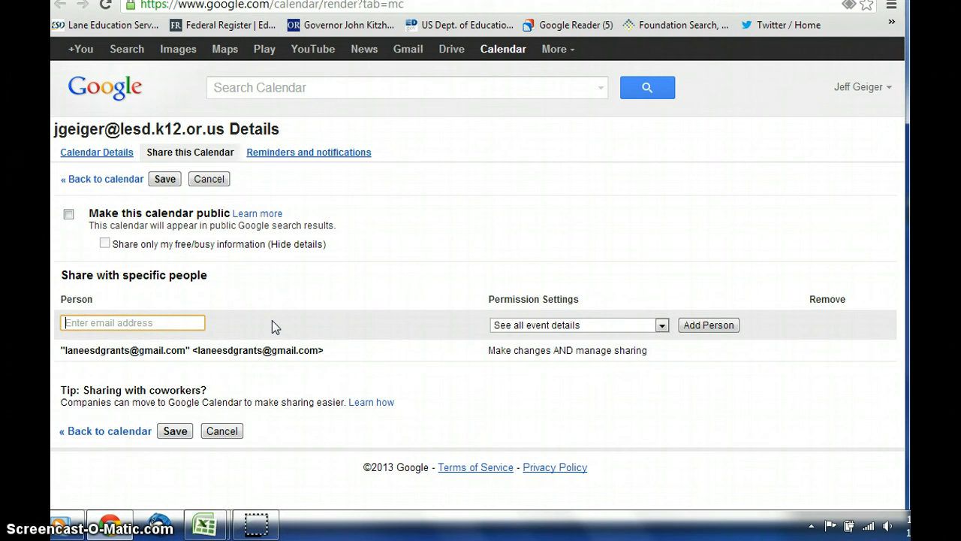
pyautogui.click(127, 432)
pyautogui.click(125, 433)
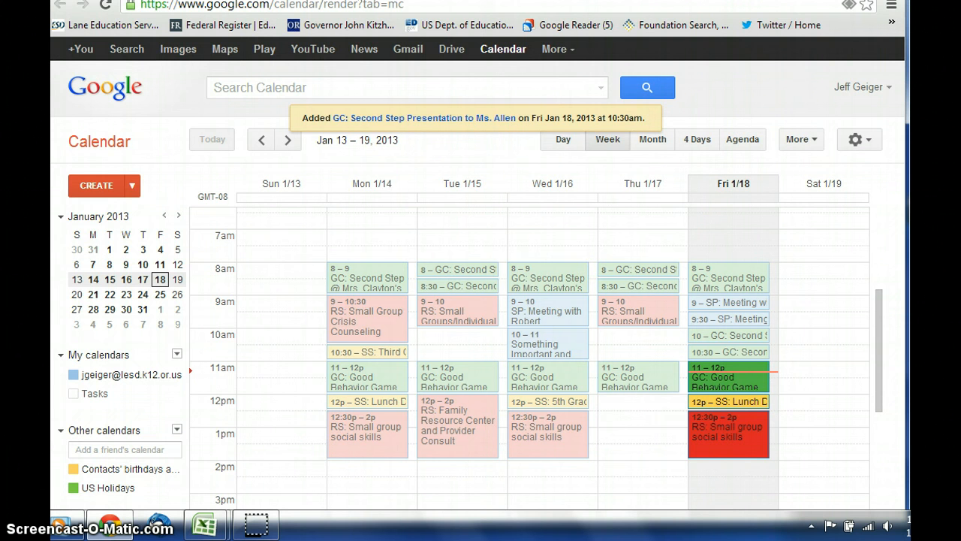
# Switch to GTimeReport, log in with the Google account for calendar only, and grant it access to Google Calendar
pyautogui.click(529, 1)
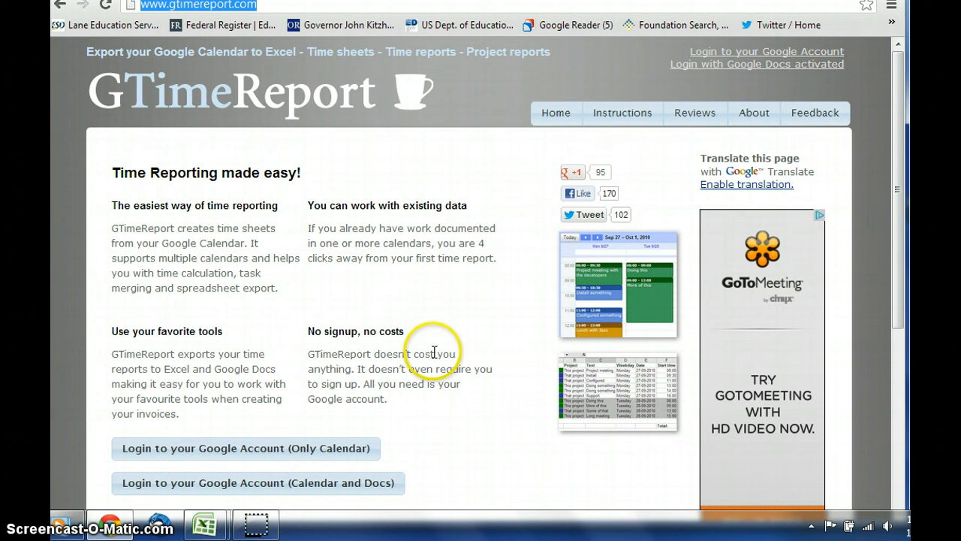
pyautogui.click(301, 452)
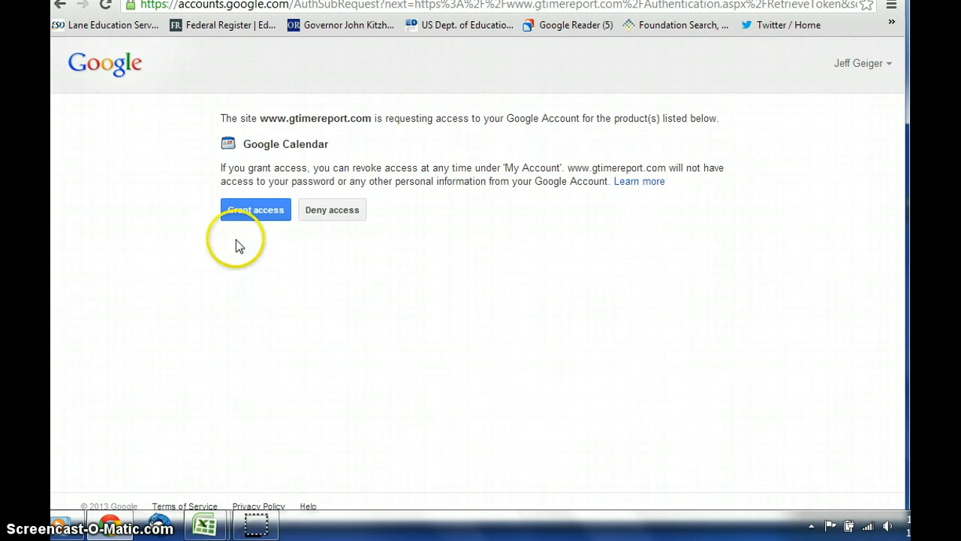
pyautogui.click(260, 215)
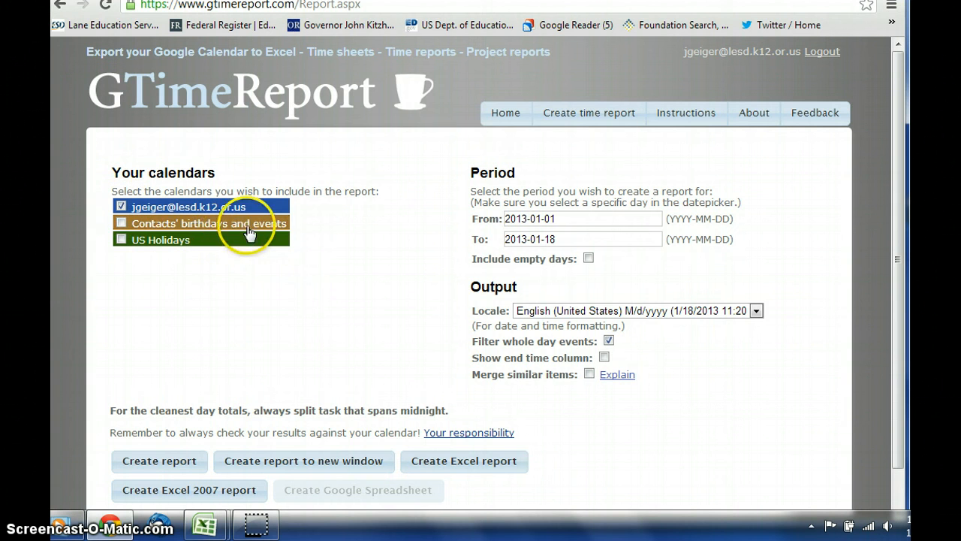
# Set the time report period from 2013-01-14 to 2013-01-18
pyautogui.click(619, 221)
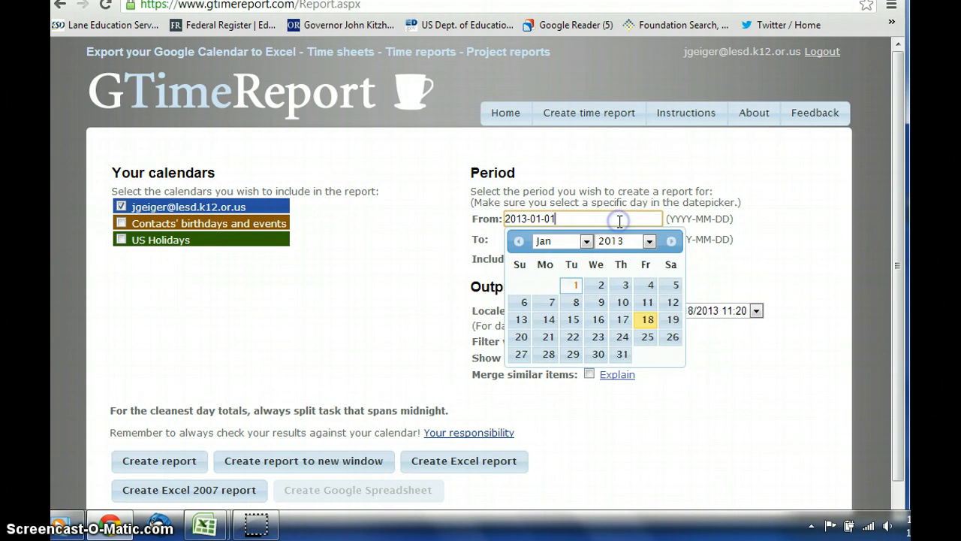
pyautogui.click(552, 321)
pyautogui.click(582, 239)
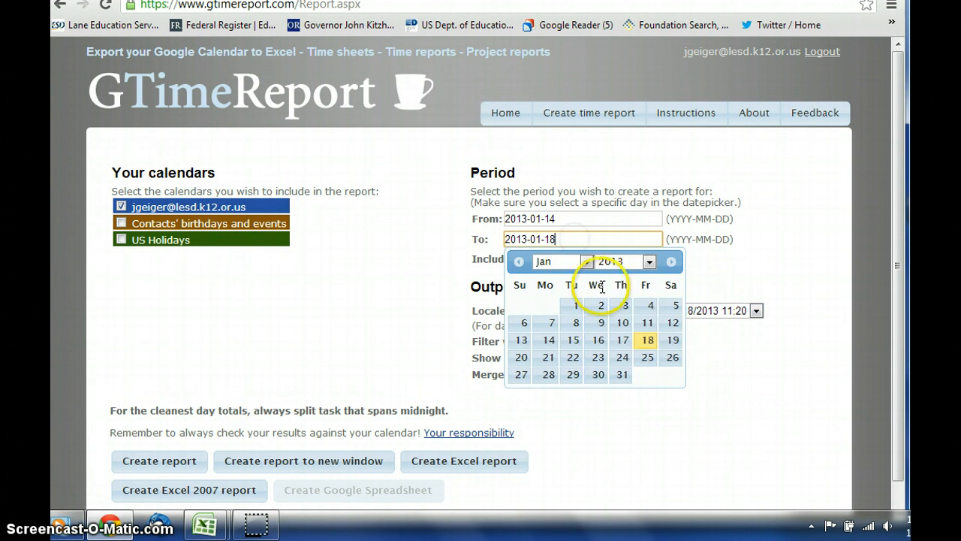
pyautogui.click(646, 340)
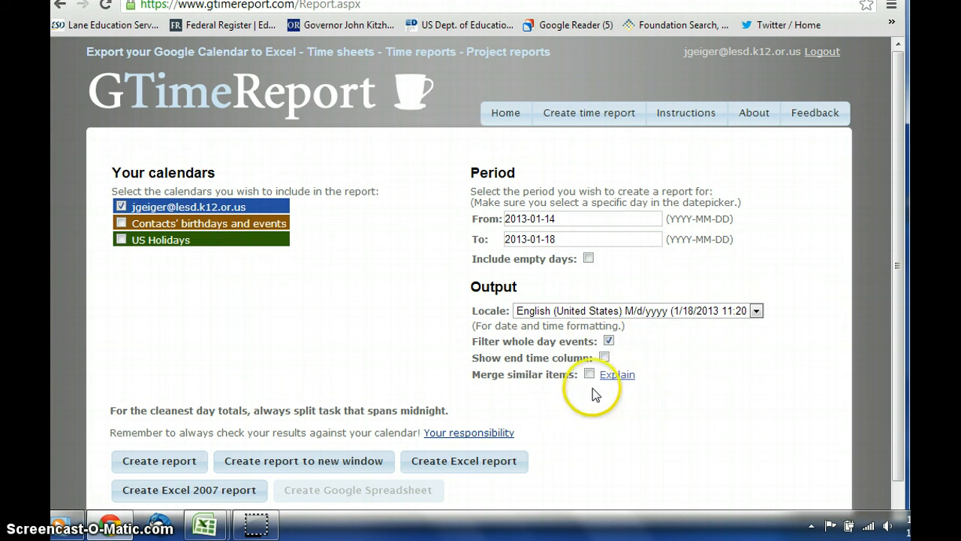
# Create an Excel report with similar items merged and open the downloaded file in Excel
pyautogui.click(594, 375)
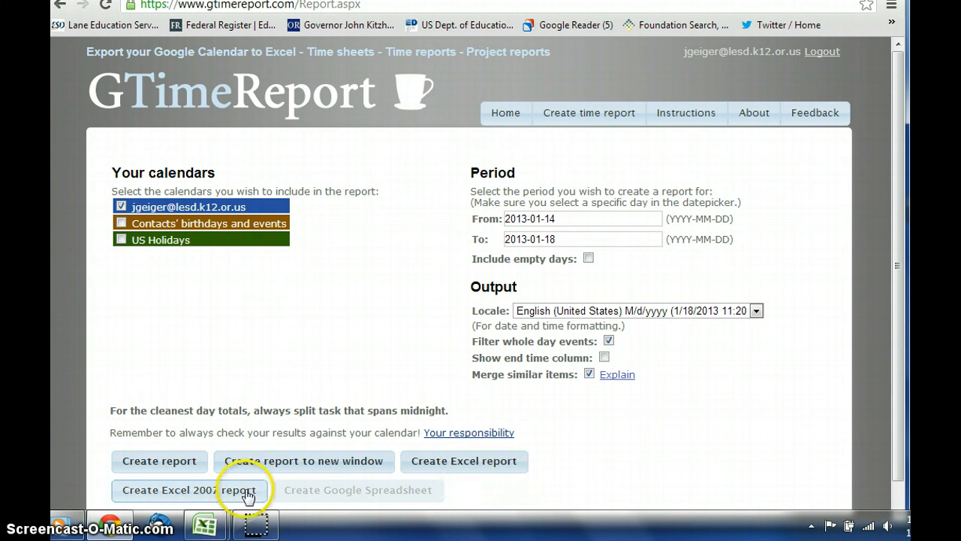
pyautogui.click(473, 467)
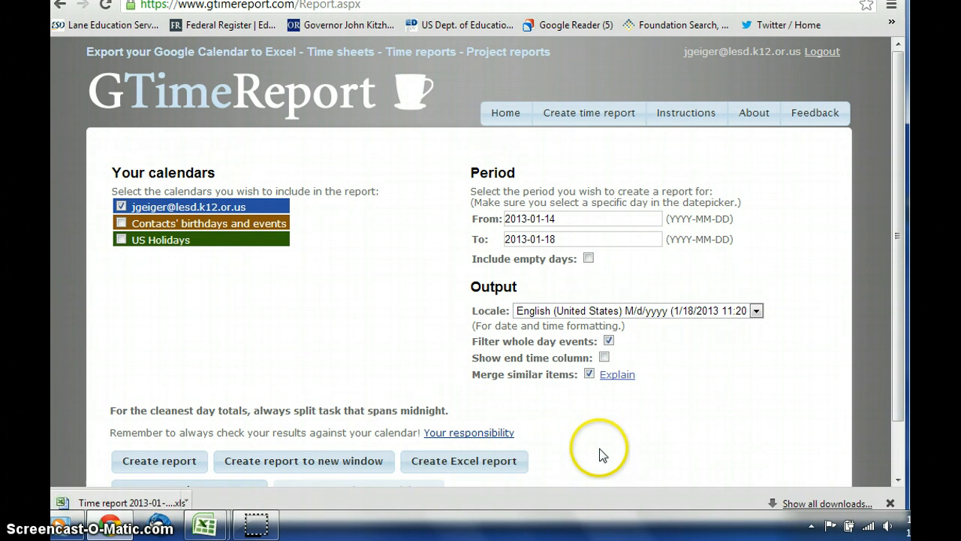
pyautogui.click(135, 501)
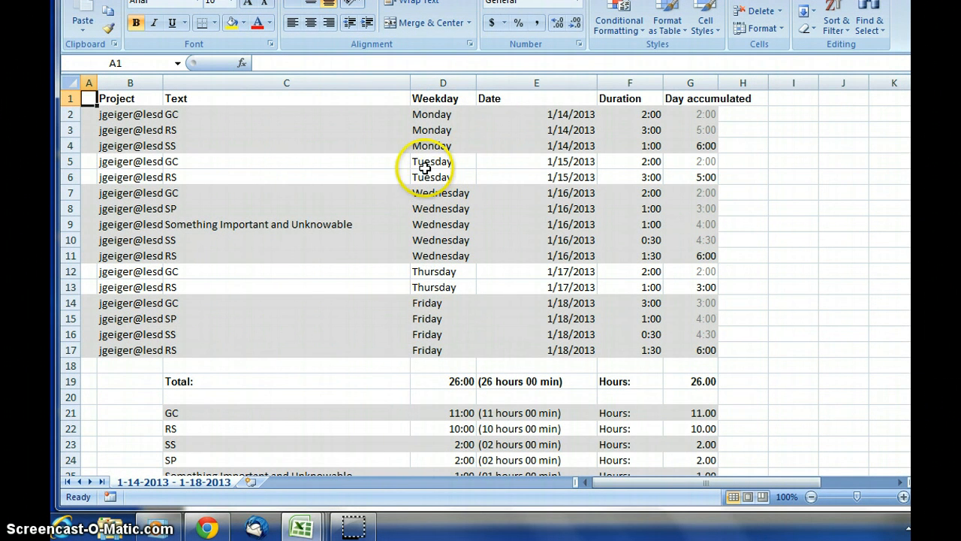
# Examine the merged activity codes in the Text column for each weekday of the report
pyautogui.click(242, 113)
pyautogui.press('Down')
pyautogui.press('Down')
pyautogui.press('Down')
pyautogui.press('Down')
pyautogui.press('Down')
pyautogui.press('Down')
pyautogui.press('Down')
pyautogui.press('Down')
pyautogui.press('Down')
pyautogui.press('Down')
pyautogui.press('Down')
pyautogui.press('Down')
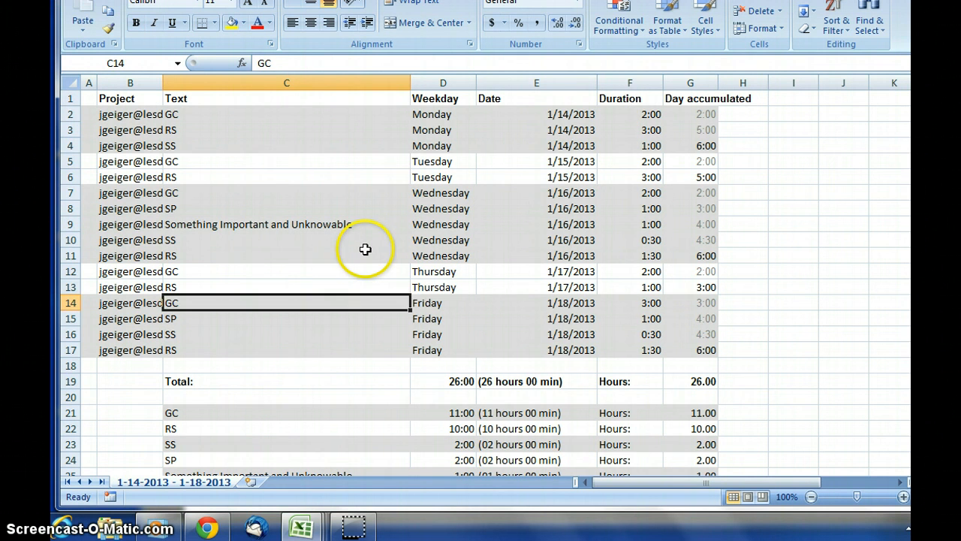
pyautogui.press('Up')
pyautogui.press('Up')
pyautogui.press('Up')
pyautogui.press('Up')
pyautogui.press('Up')
pyautogui.press('Up')
pyautogui.press('Up')
pyautogui.press('Up')
pyautogui.press('Up')
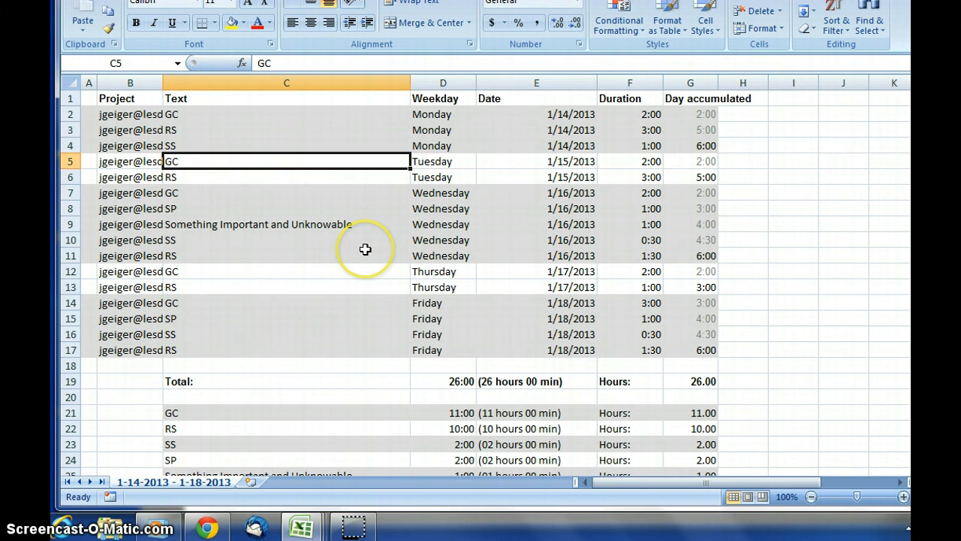
# Examine the accumulated daily hours for Monday and Tuesday, and the date of the uncoded Wednesday entry
pyautogui.press('Right')
pyautogui.press('Right')
pyautogui.press('Right')
pyautogui.press('Right')
pyautogui.press('Up')
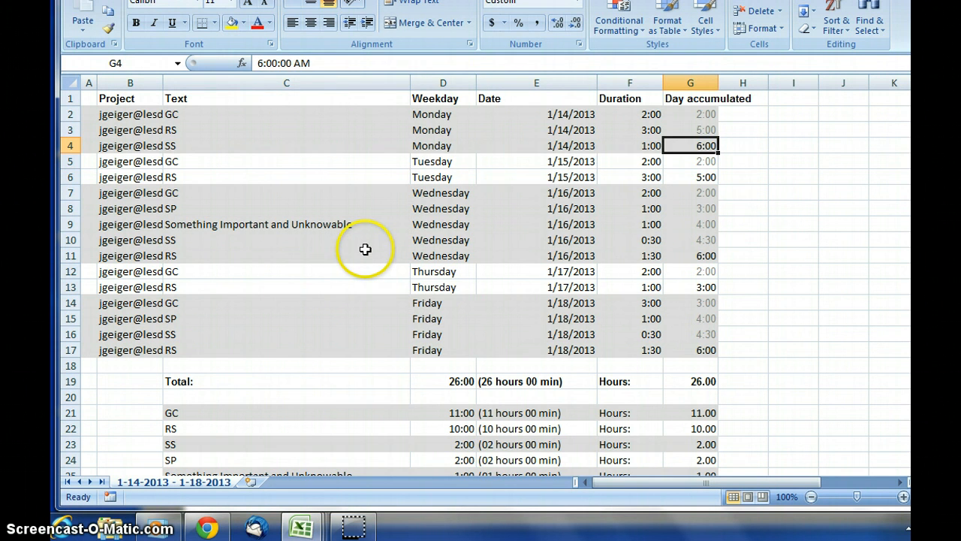
pyautogui.press('Down')
pyautogui.press('Down')
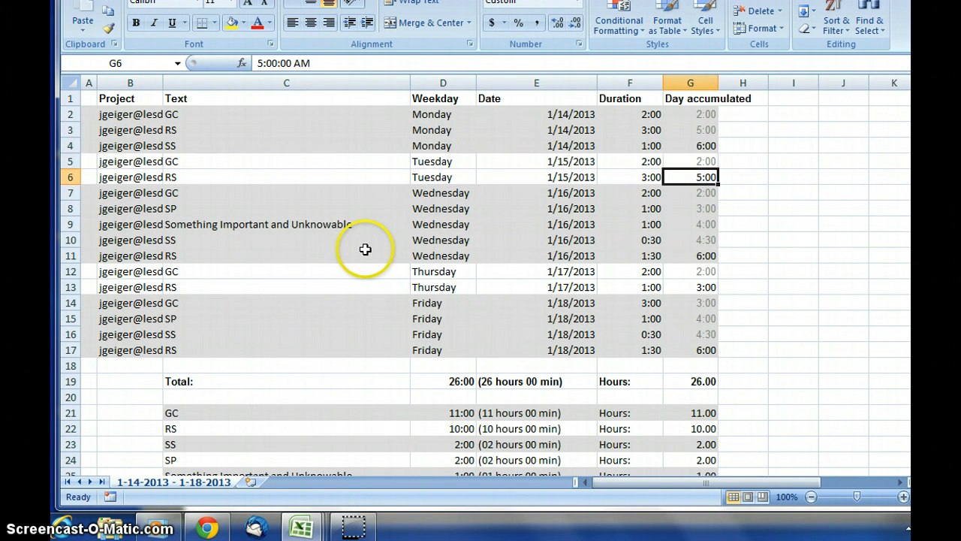
pyautogui.press('Up')
pyautogui.press('Up')
pyautogui.press('Down')
pyautogui.press('Down')
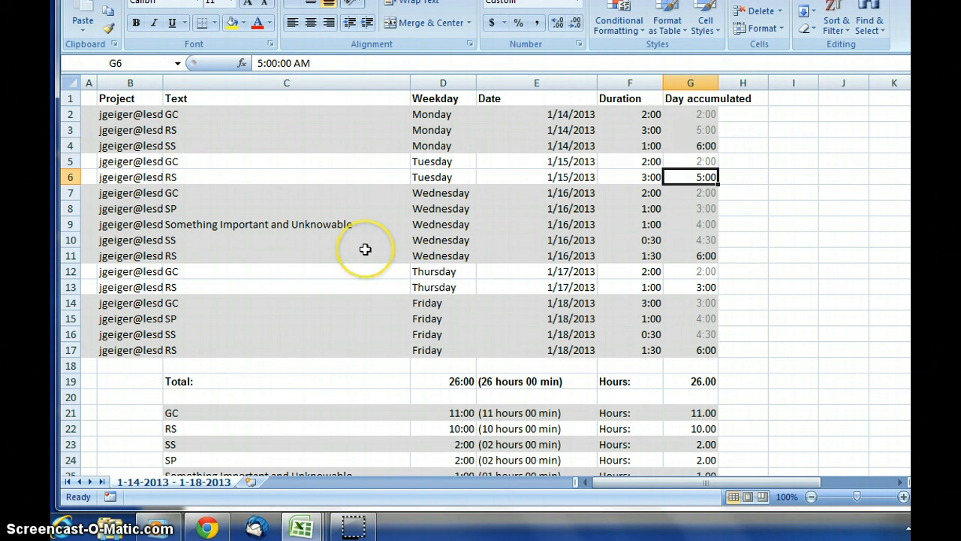
pyautogui.press('Left')
pyautogui.press('Left')
pyautogui.press('Down')
pyautogui.press('Down')
pyautogui.press('Down')
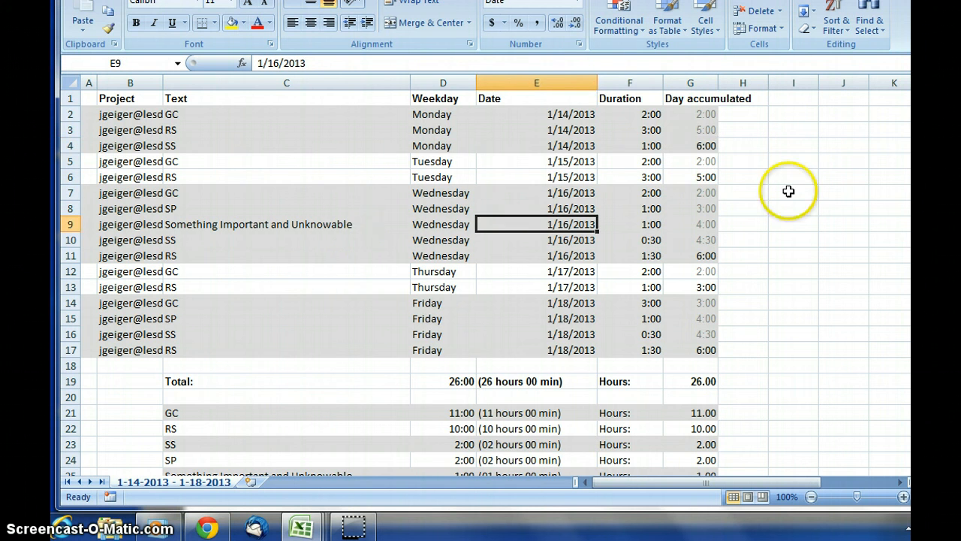
# Examine the total hours per activity code in rows 21 to 25, including the uncoded Something Important and Unknowable entry
pyautogui.moveTo(917, 181); pyautogui.dragTo(917, 189)
pyautogui.click(240, 318)
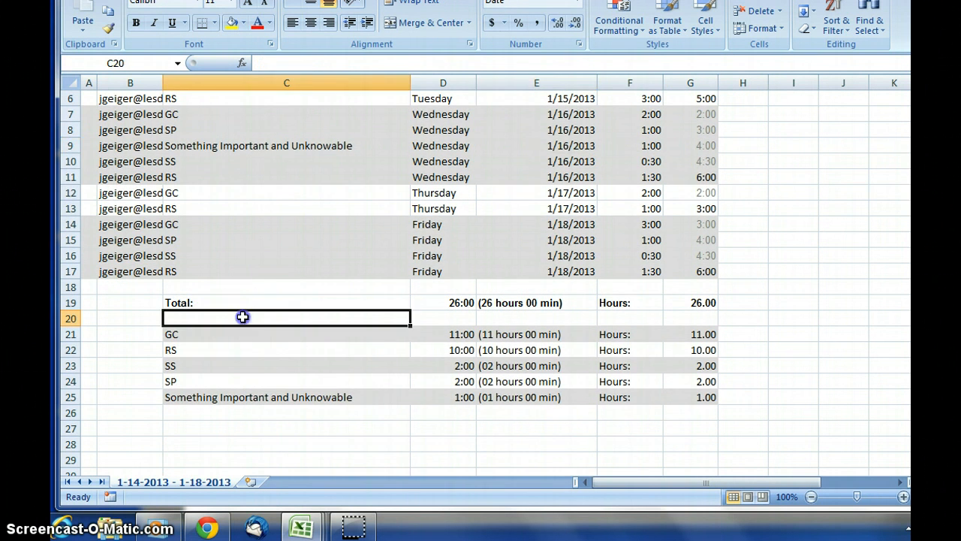
pyautogui.moveTo(271, 331); pyautogui.dragTo(694, 397)
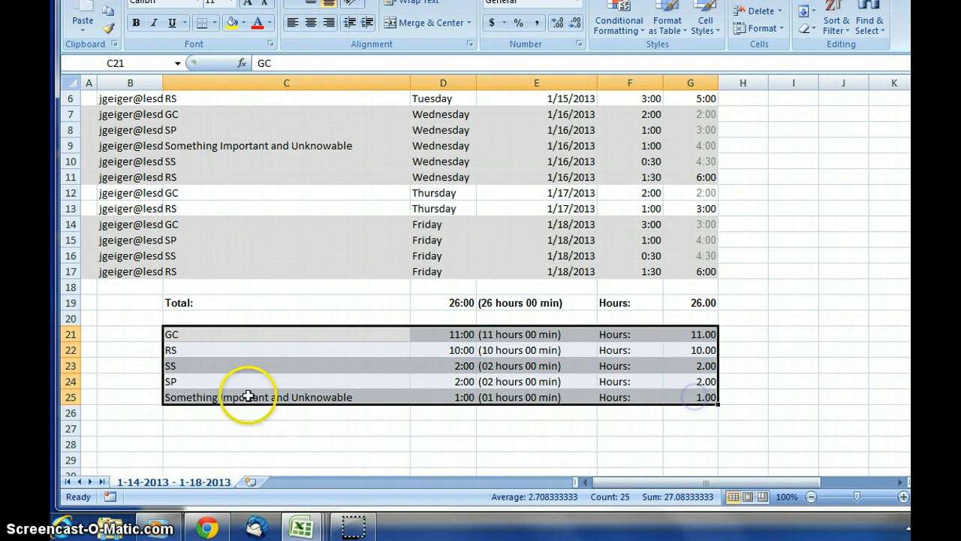
pyautogui.click(247, 396)
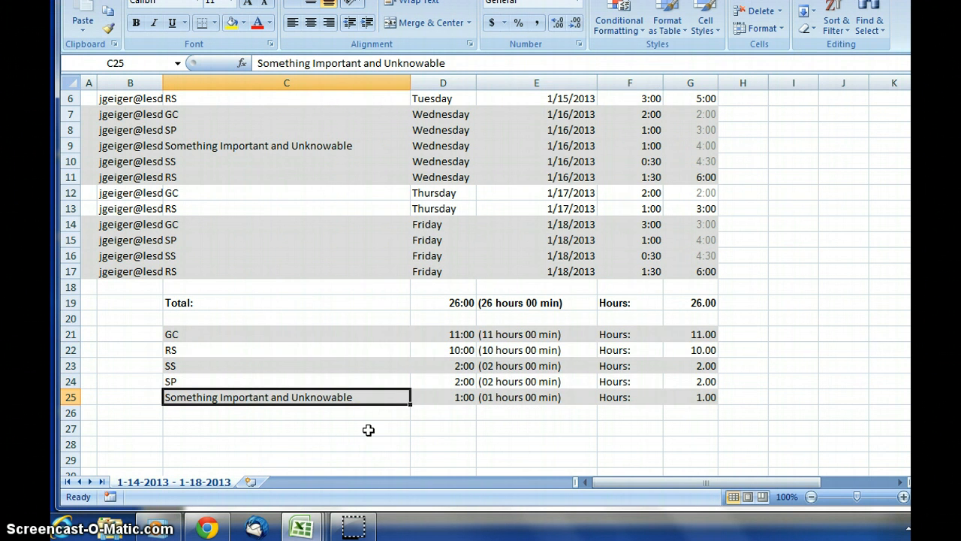
pyautogui.press('Return')
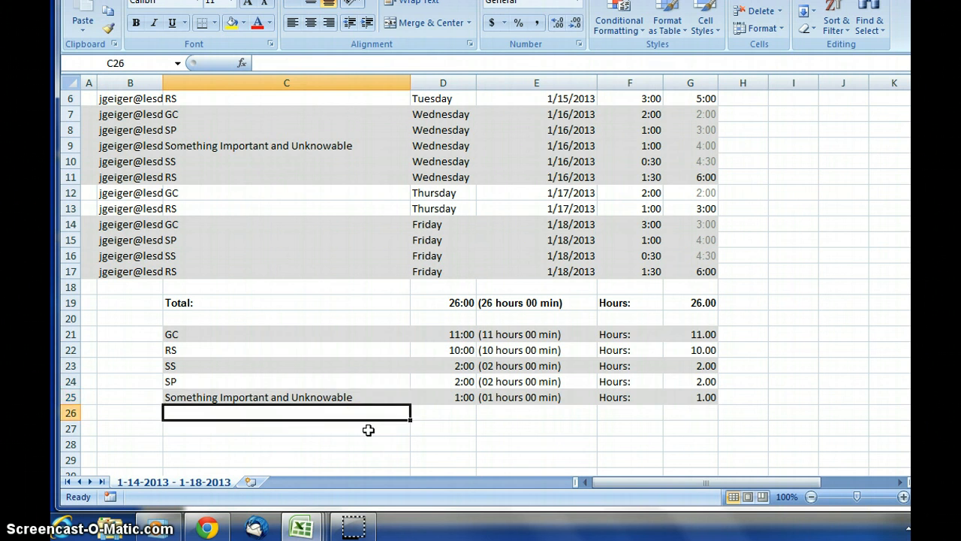
pyautogui.press('Up')
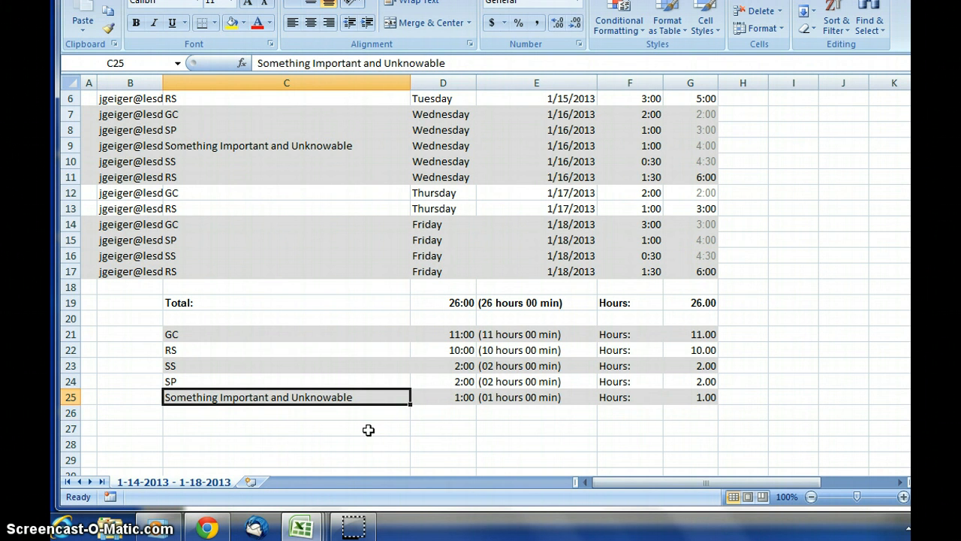
pyautogui.press('Return')
pyautogui.press('Up')
pyautogui.press('Up')
pyautogui.press('Up')
pyautogui.press('Up')
pyautogui.press('Down')
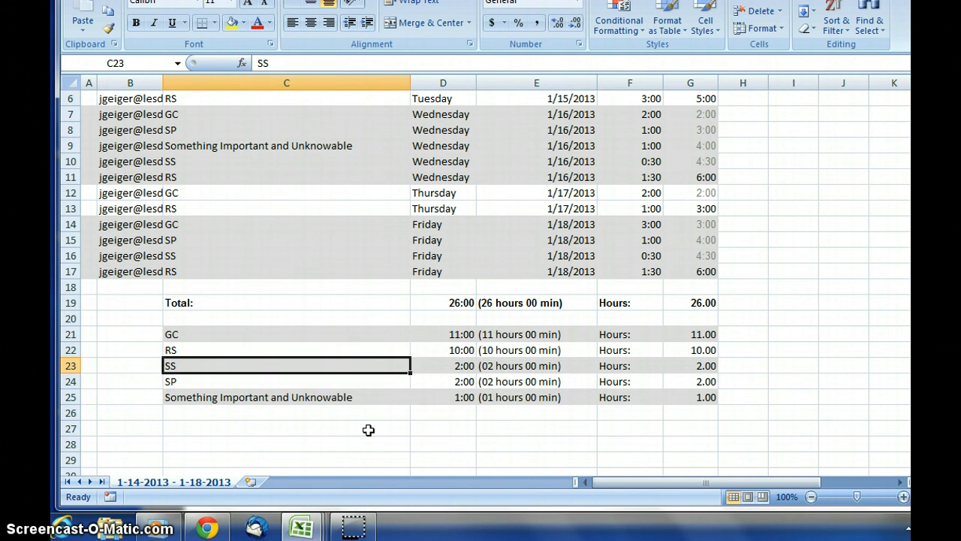
pyautogui.press('Down')
pyautogui.press('Down')
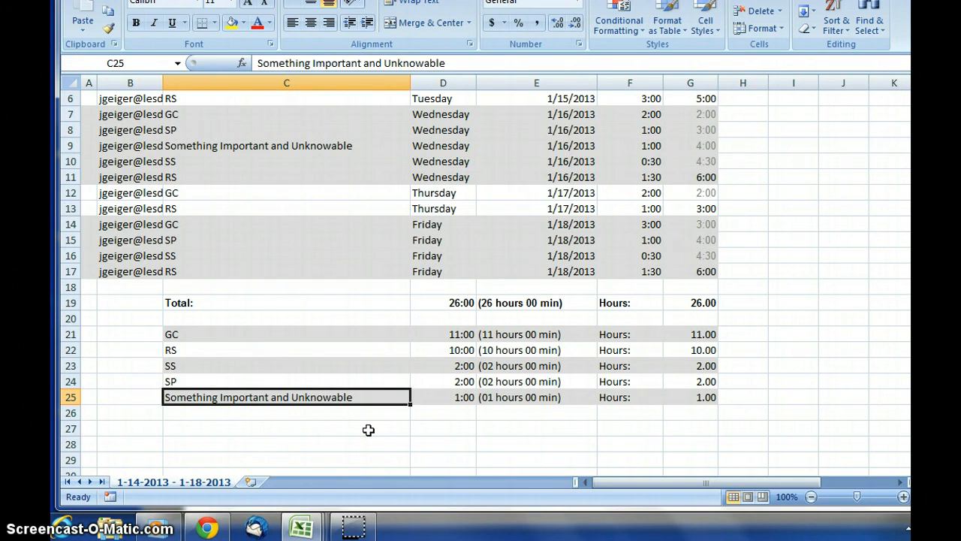
pyautogui.click(666, 441)
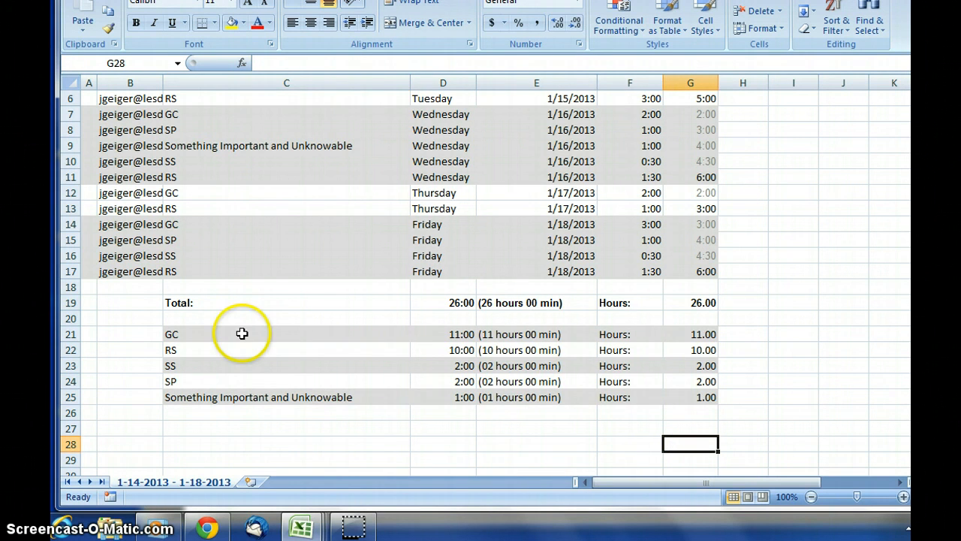
# Insert a 2-D pie chart from the code totals in C21:G25, using the layout with a title, category names and percentages
pyautogui.moveTo(242, 333); pyautogui.dragTo(698, 403)
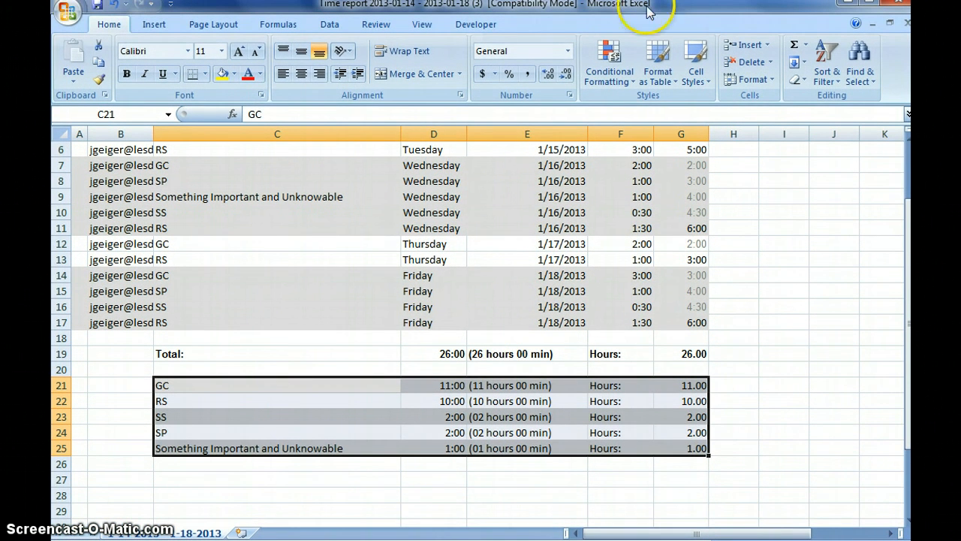
pyautogui.click(152, 25)
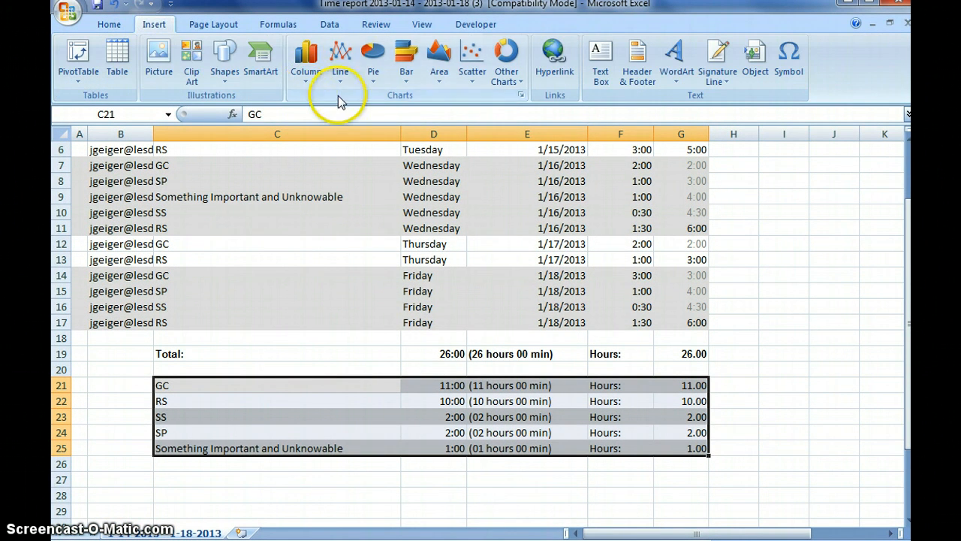
pyautogui.click(372, 62)
pyautogui.click(380, 131)
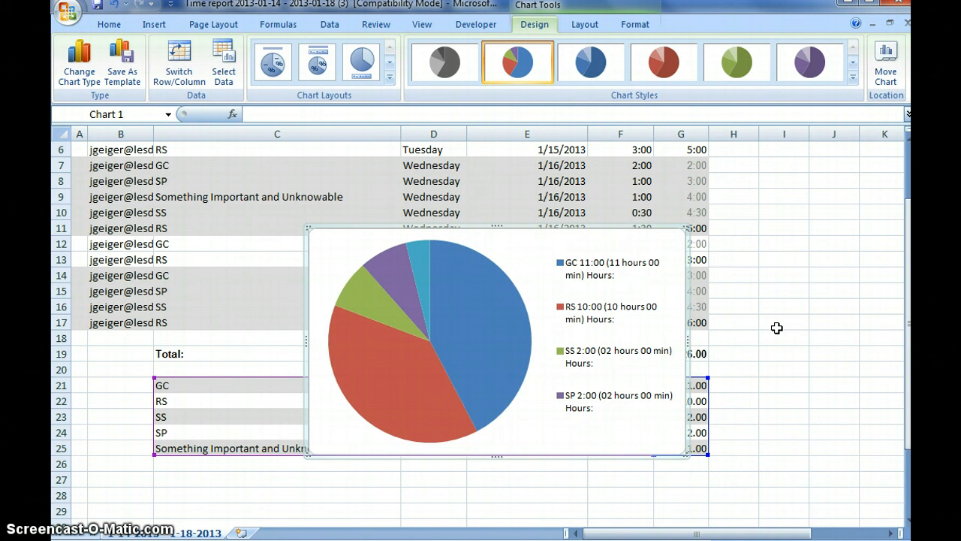
pyautogui.moveTo(497, 371)
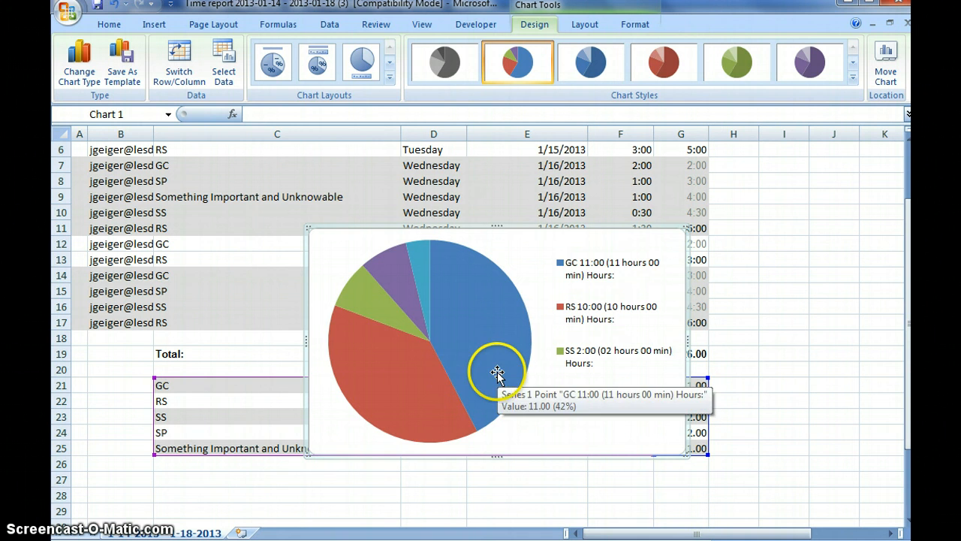
pyautogui.click(274, 69)
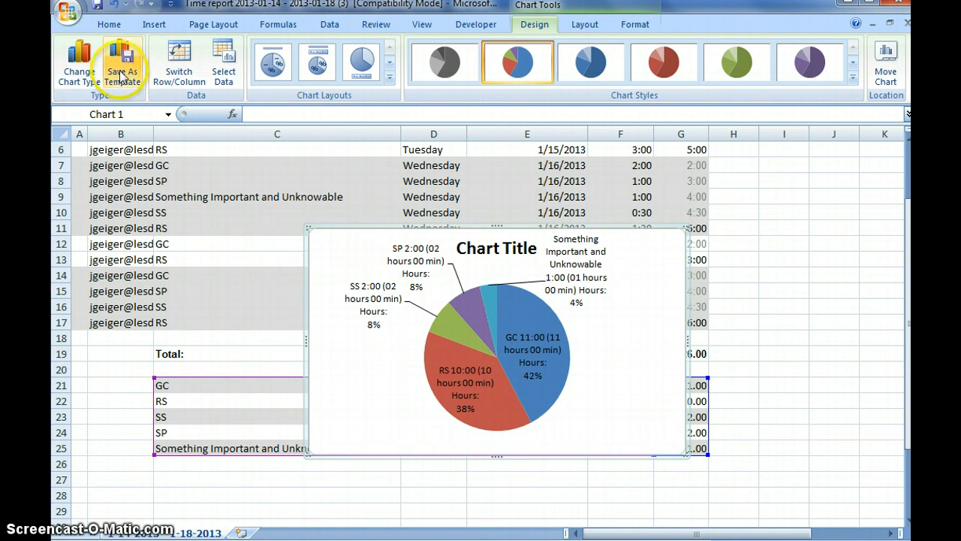
pyautogui.click(68, 13)
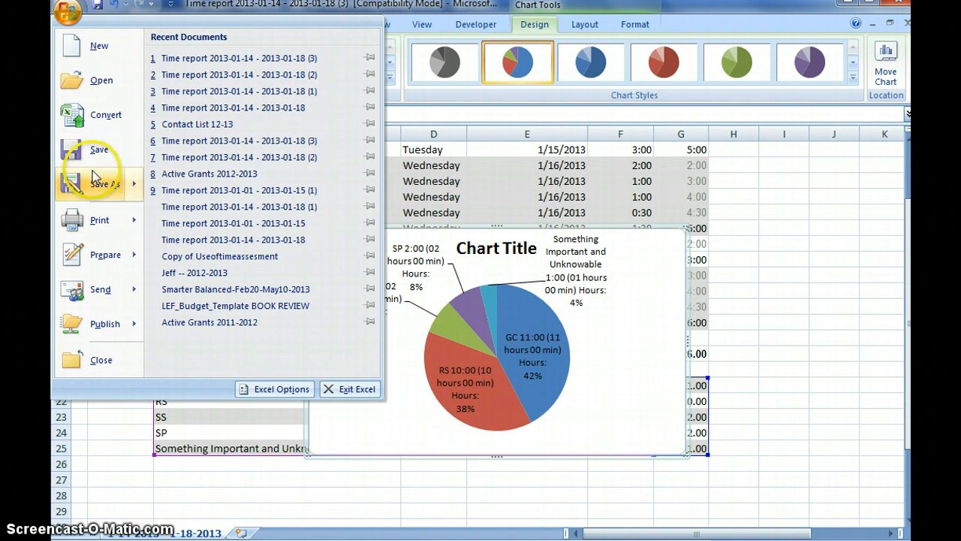
pyautogui.moveTo(96, 181)
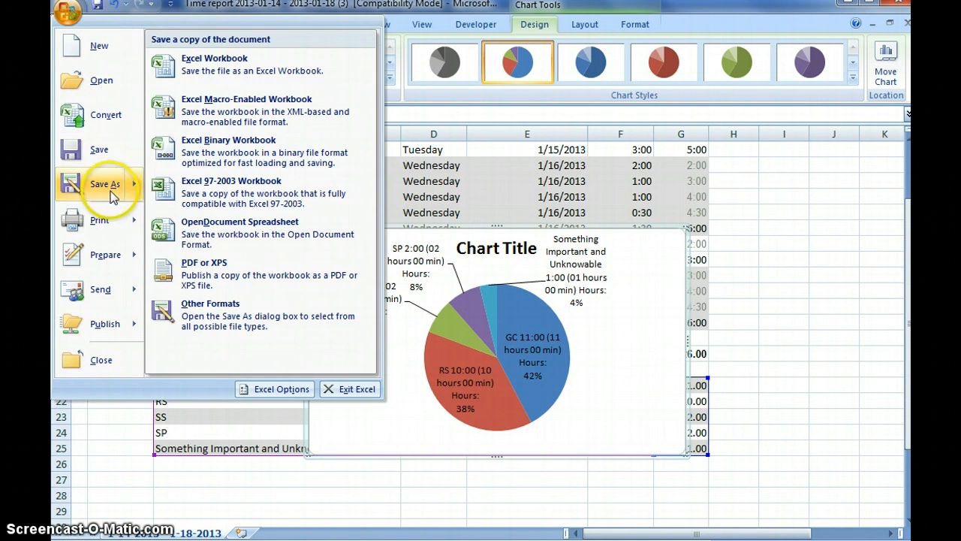
pyautogui.click(237, 196)
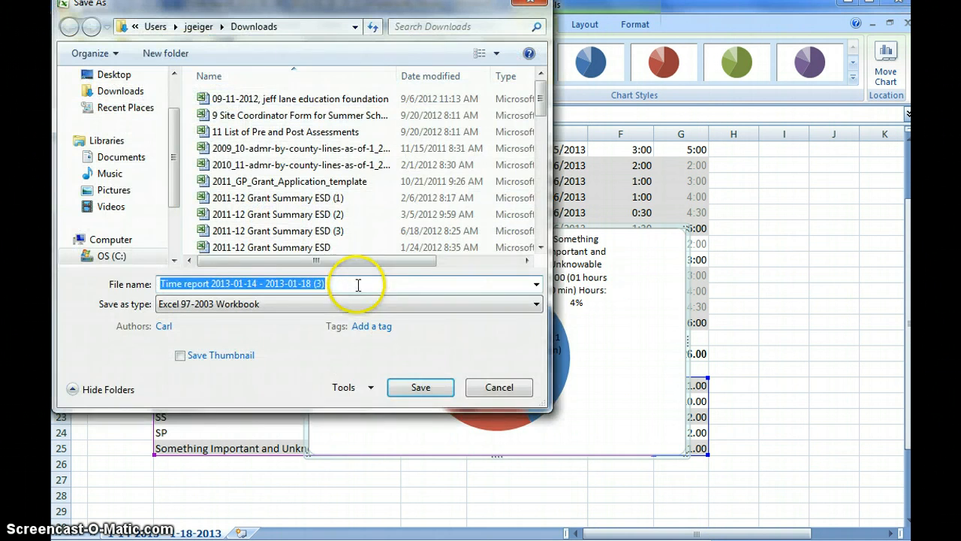
pyautogui.click(340, 283)
pyautogui.press('BackSpace')
pyautogui.press('BackSpace')
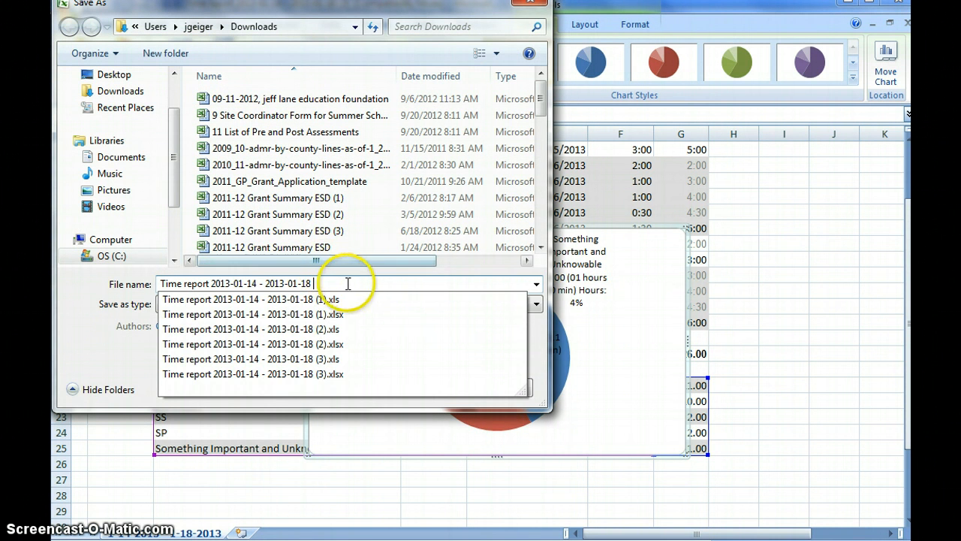
pyautogui.click(730, 480)
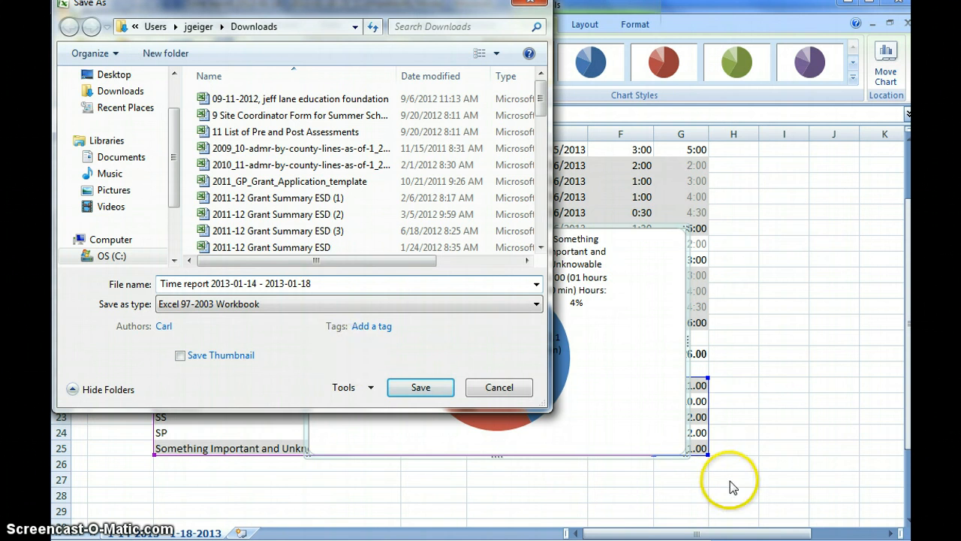
pyautogui.click(504, 388)
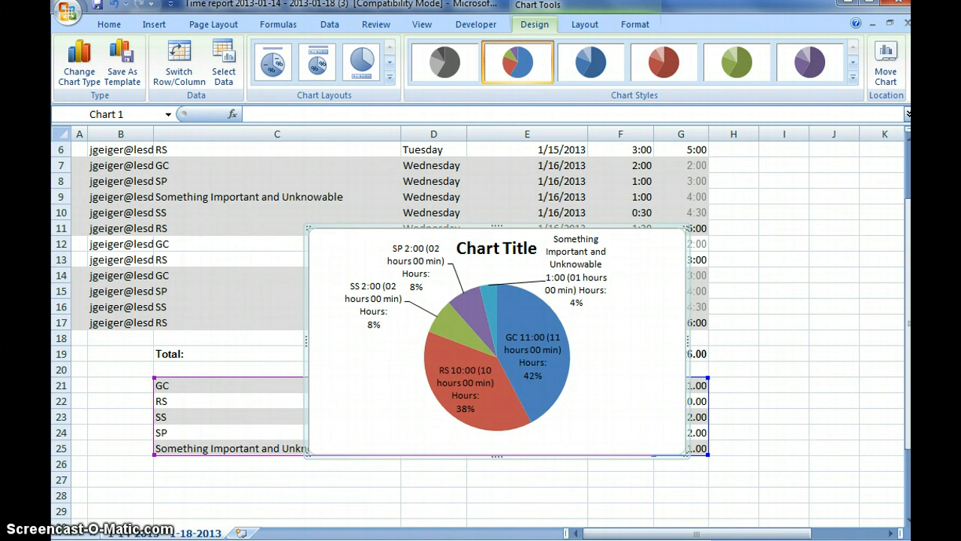
# Clear the spreadsheet window from view, switch to the media player and play the rocket video
pyautogui.click(849, 2)
pyautogui.click(903, 4)
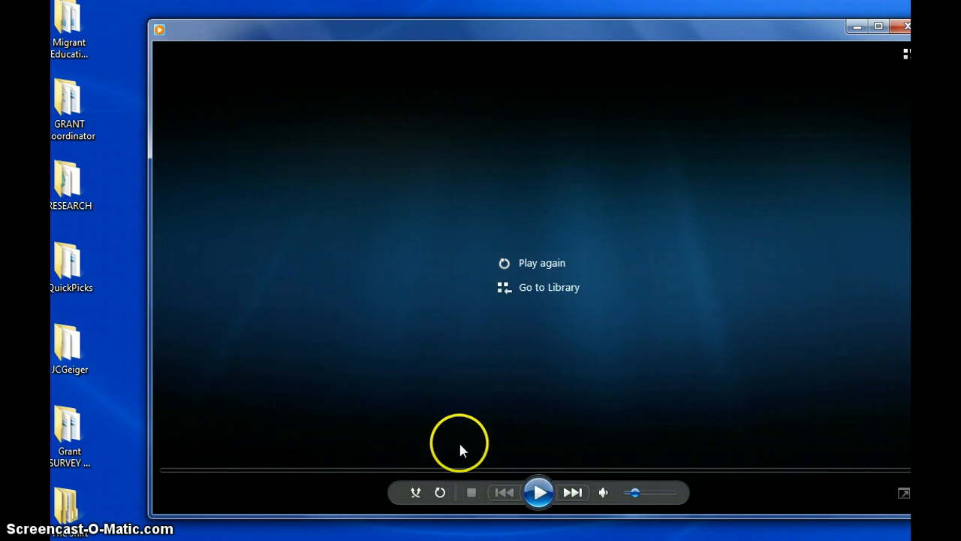
pyautogui.click(538, 491)
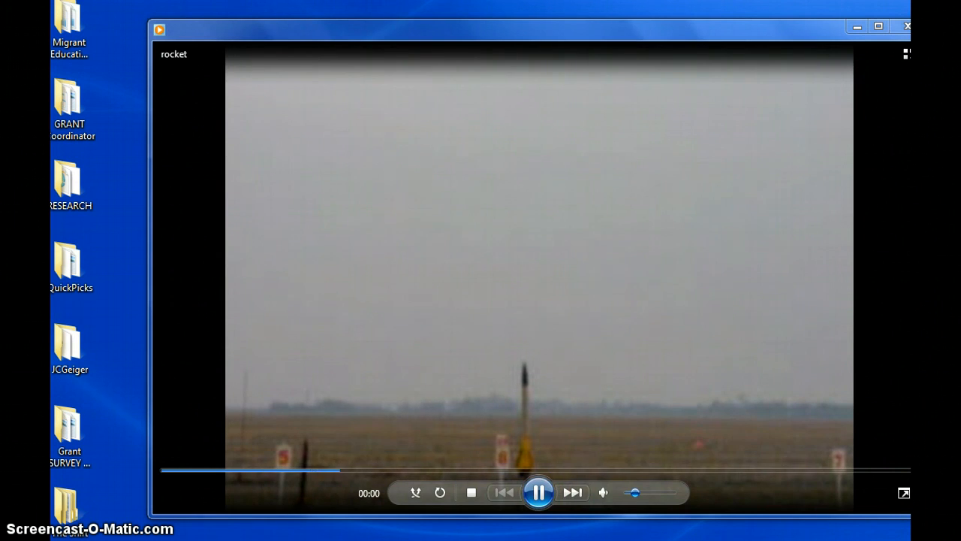